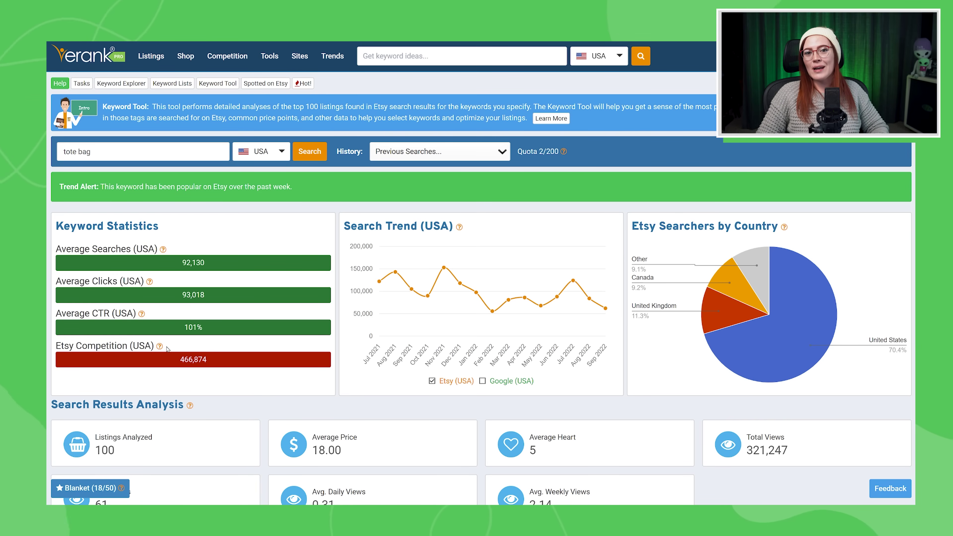
# Step: Create a new keyword list named Strawberry Tote Bag and save the tote bag keyword to it
pyautogui.scroll(-10, 168, 349)
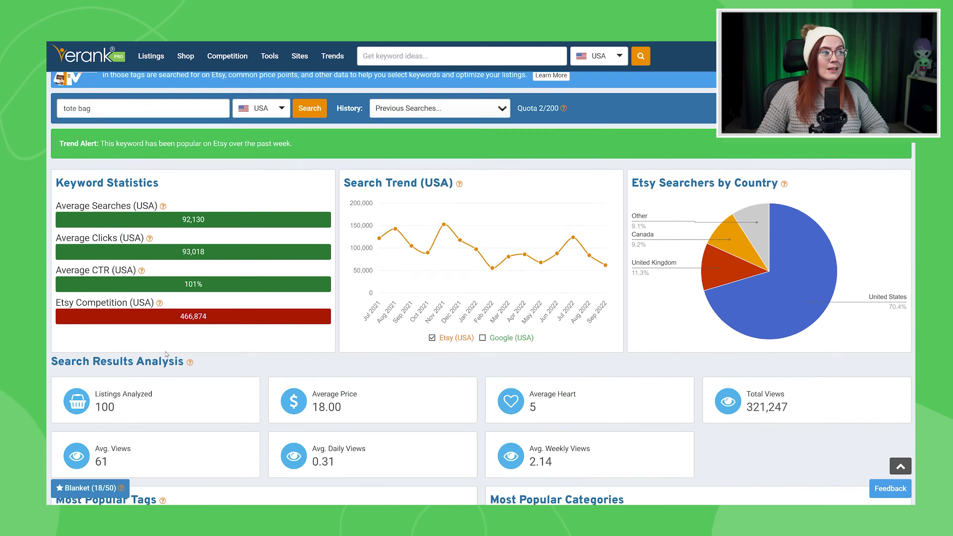
pyautogui.scroll(-6, 168, 358)
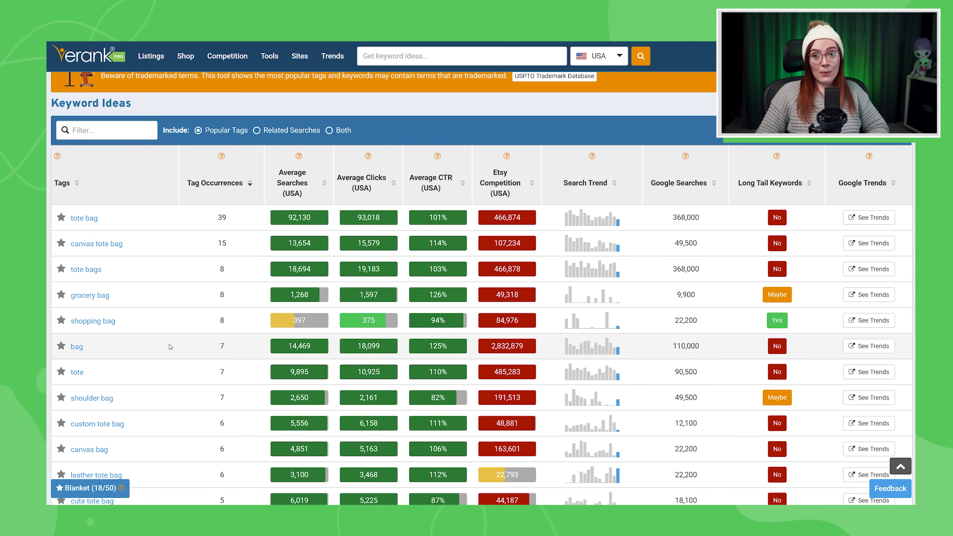
pyautogui.click(86, 489)
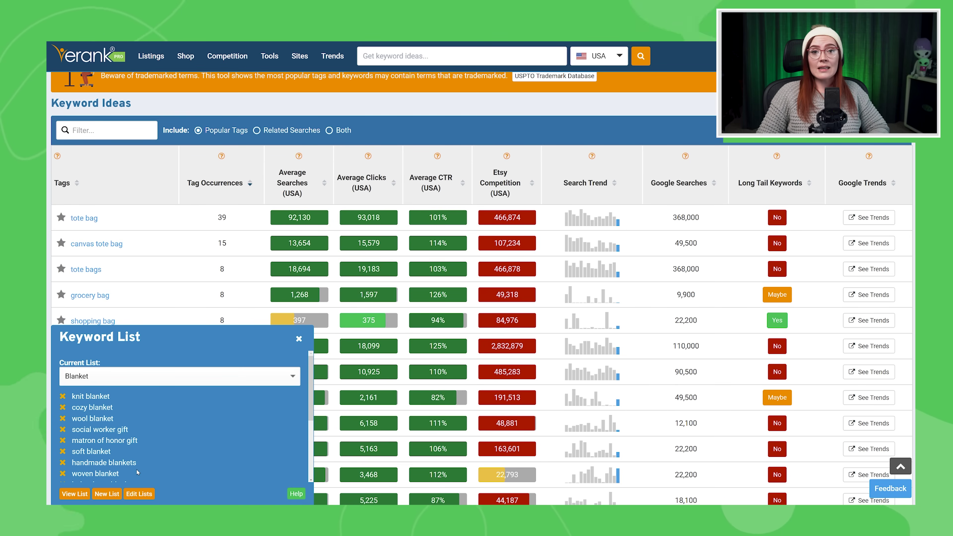
pyautogui.click(202, 381)
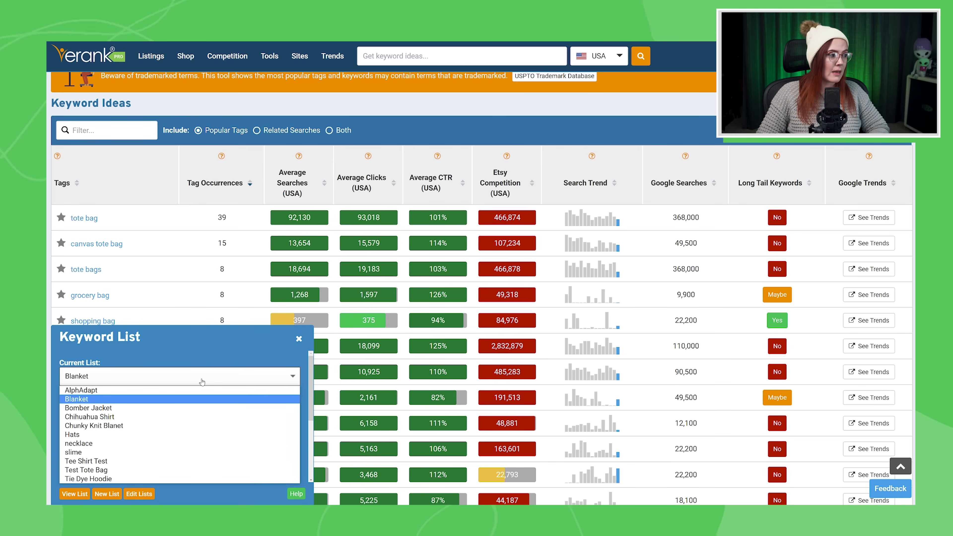
pyautogui.click(204, 360)
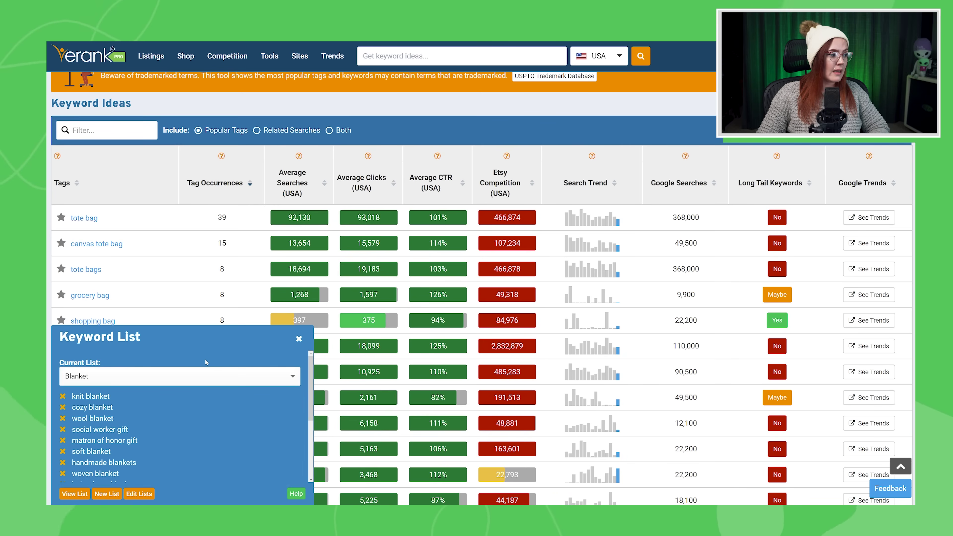
pyautogui.click(107, 494)
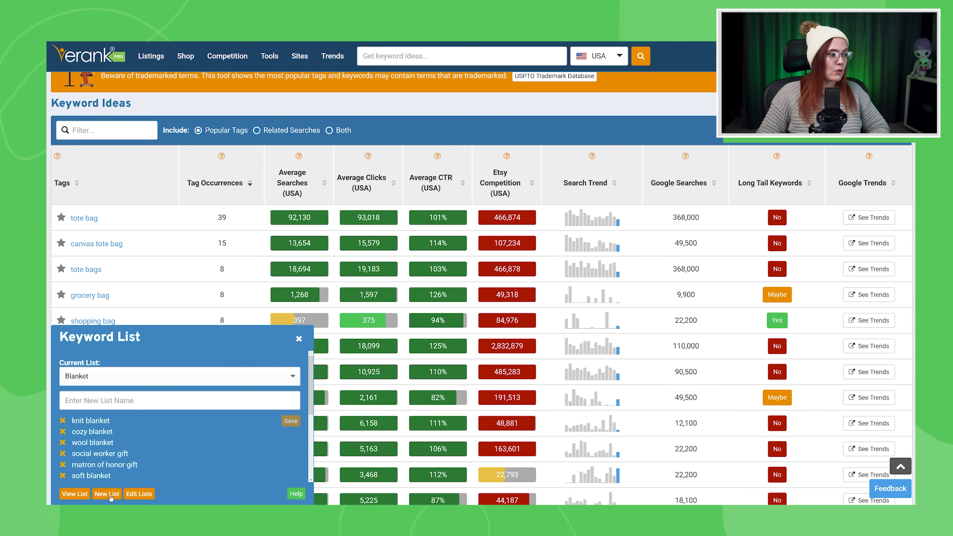
pyautogui.click(150, 397)
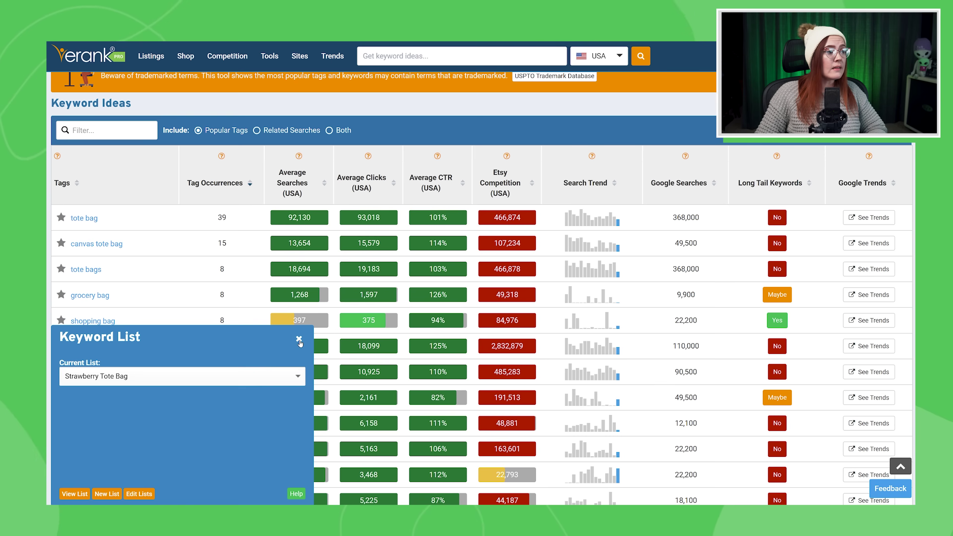
pyautogui.click(299, 339)
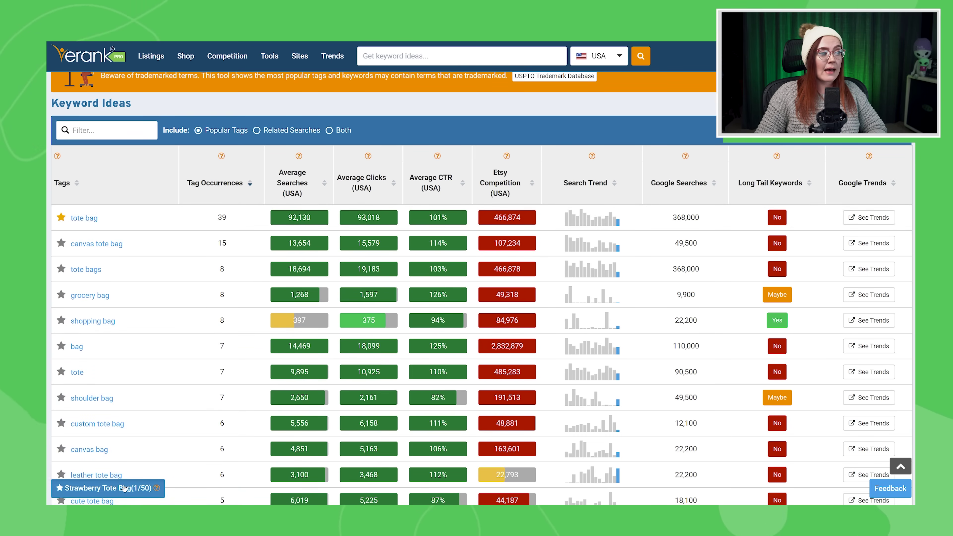
# Step: Save the trendy tote bag keyword from the keyword ideas to the Strawberry Tote Bag list
pyautogui.click(109, 488)
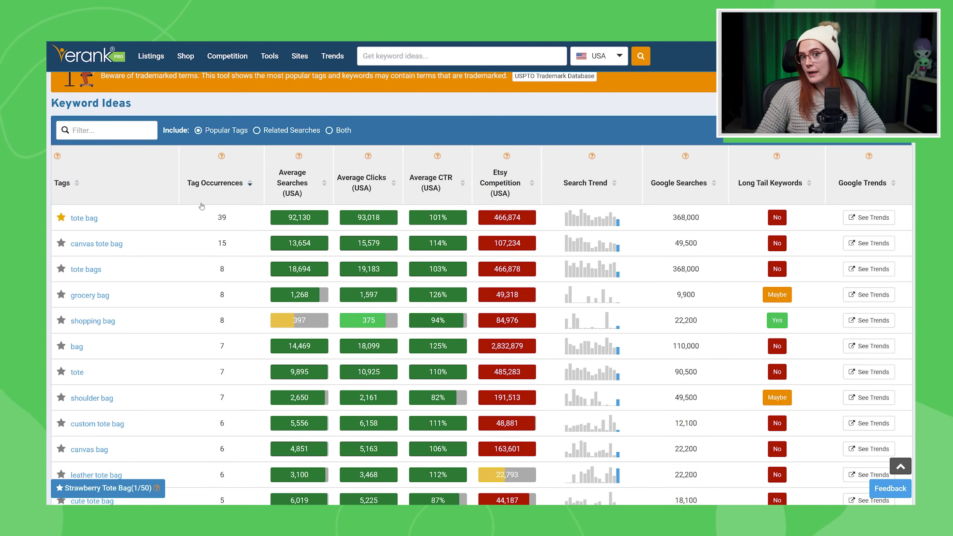
pyautogui.scroll(-10, 133, 309)
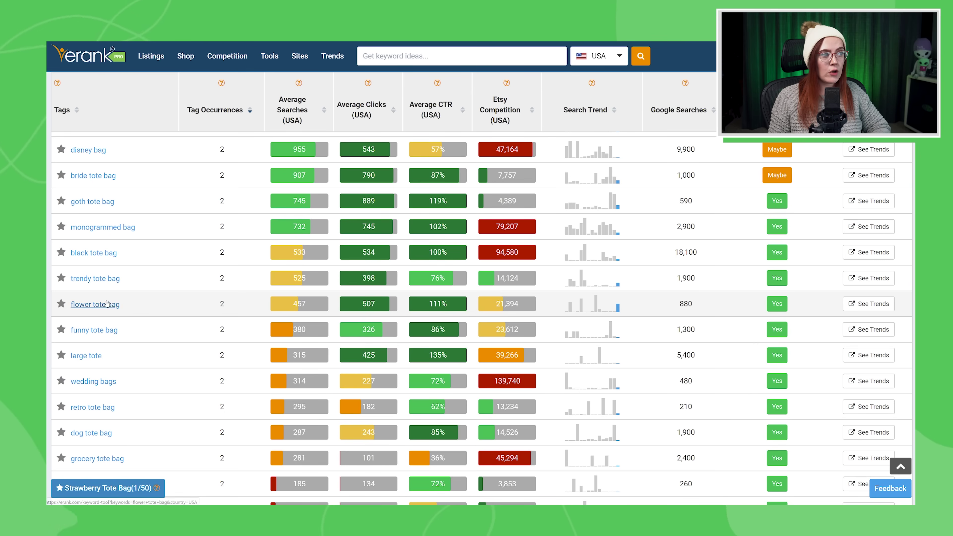
pyautogui.click(61, 278)
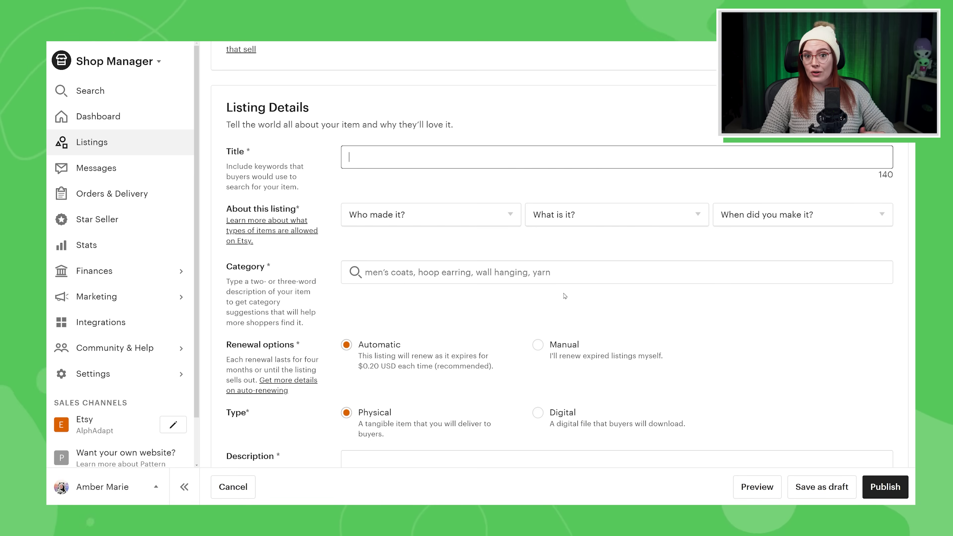
# Step: Switch to the Etsy listing form and enter the title "cute tote bag, kawaii bag, strawberry tote bag, canvas tote bag"
pyautogui.write('cute tote bag, kawaii bag, strawberry tote bag, canvas tote bag')
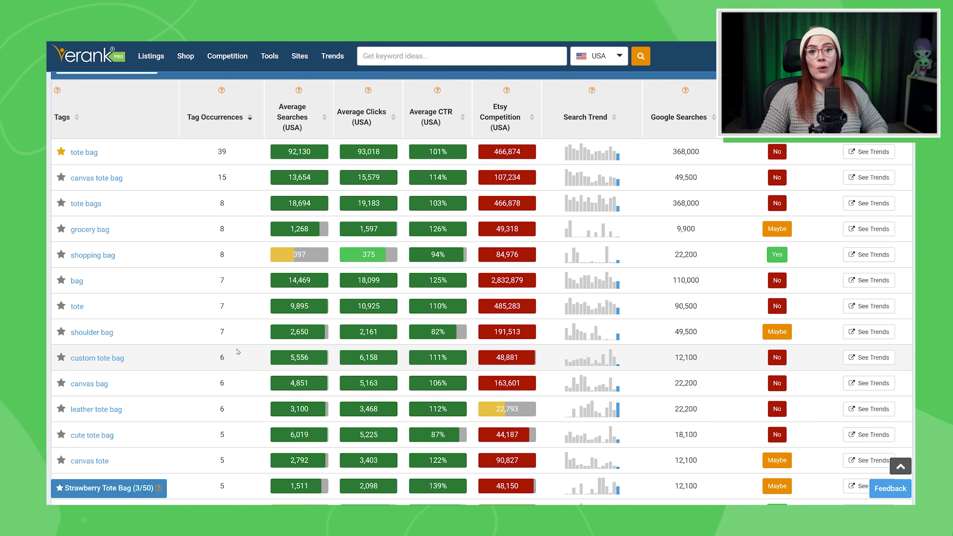
# Step: Switch to eRank and save the keywords tote bag for women, tote bag for school and work tote bag to the Strawberry Tote Bag list
pyautogui.scroll(-2, 238, 352)
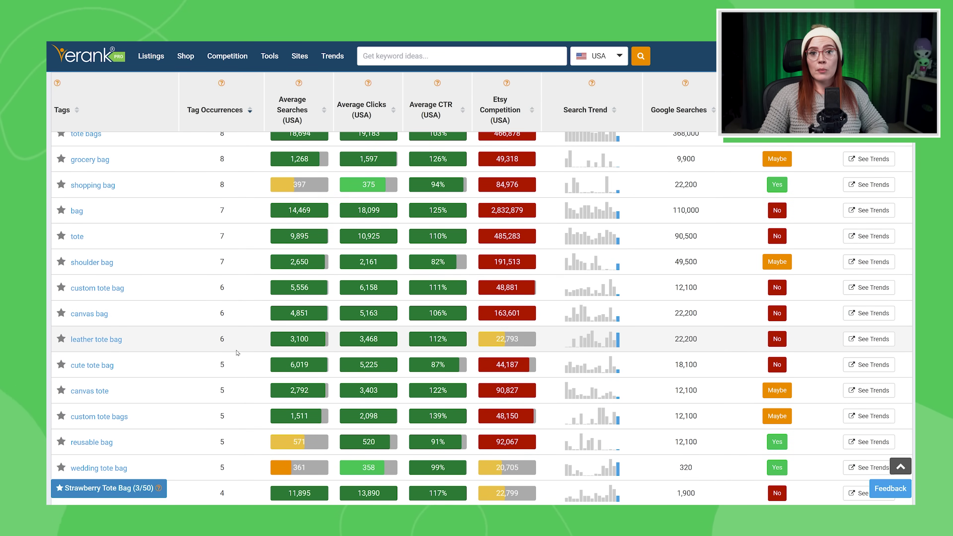
pyautogui.scroll(-2, 237, 353)
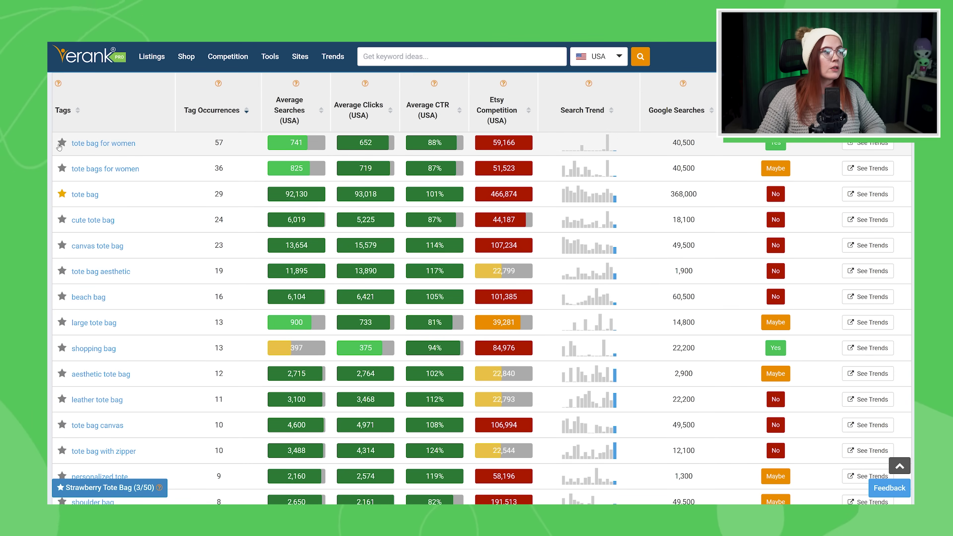
pyautogui.click(61, 143)
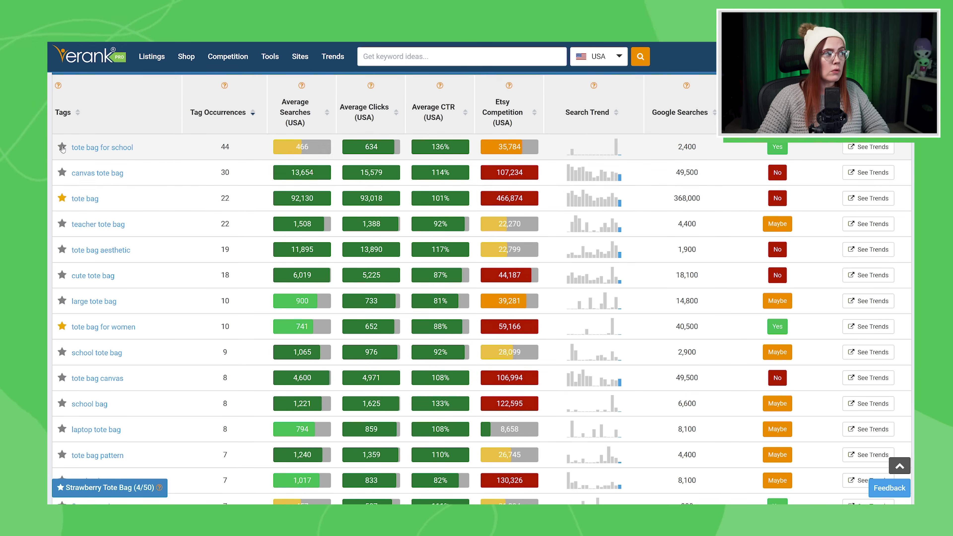
pyautogui.click(62, 147)
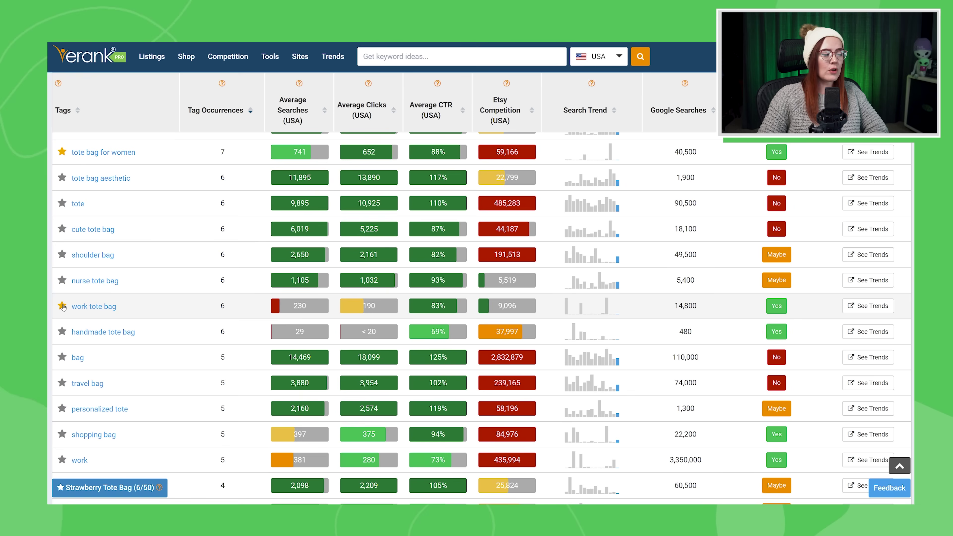
# Step: Open the Compare Keywords tool and select the text "tote bag for women" in the saved keyword list
pyautogui.click(271, 57)
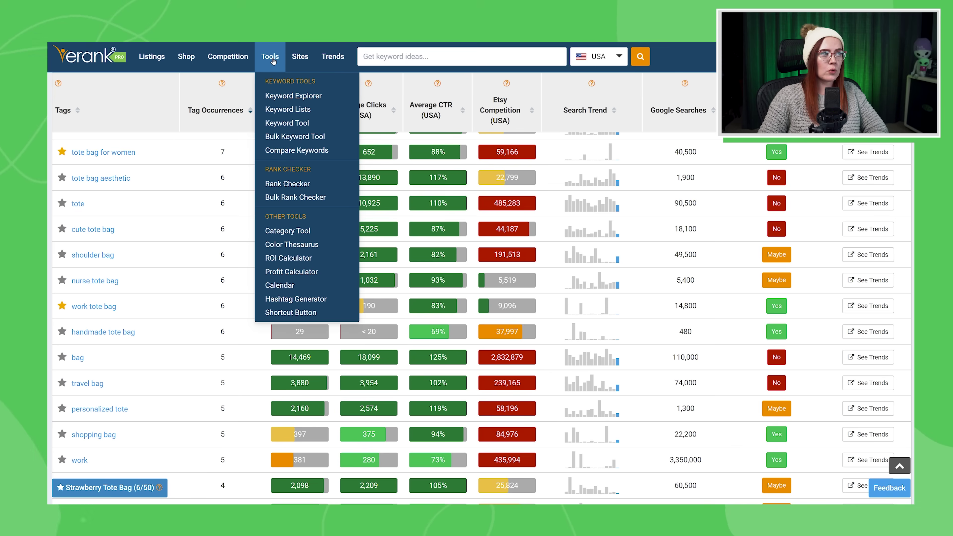
pyautogui.click(287, 151)
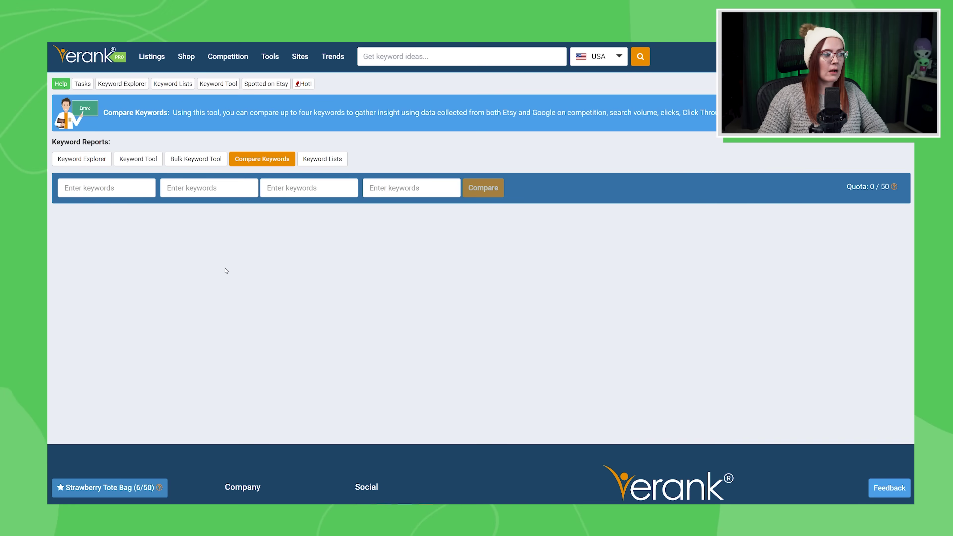
pyautogui.click(151, 488)
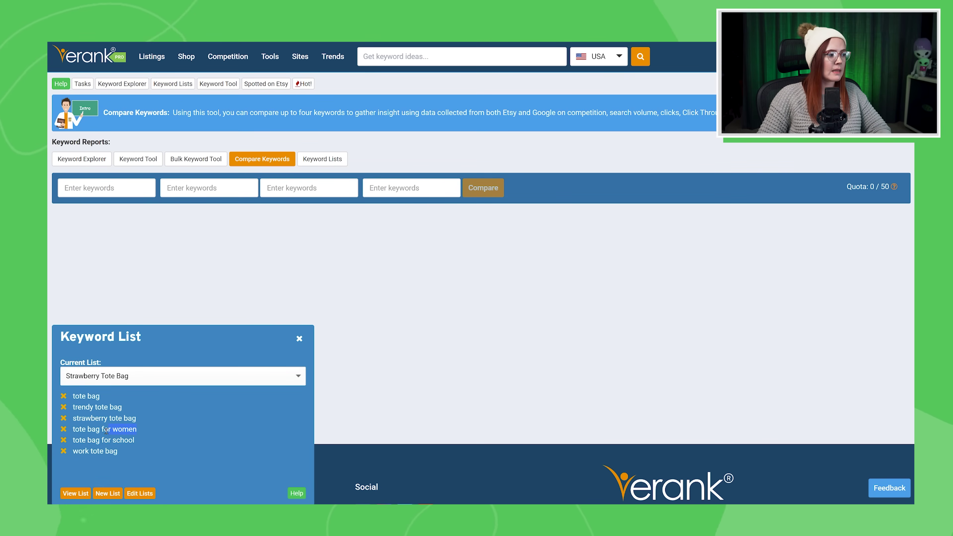
pyautogui.moveTo(140, 430); pyautogui.dragTo(74, 430)
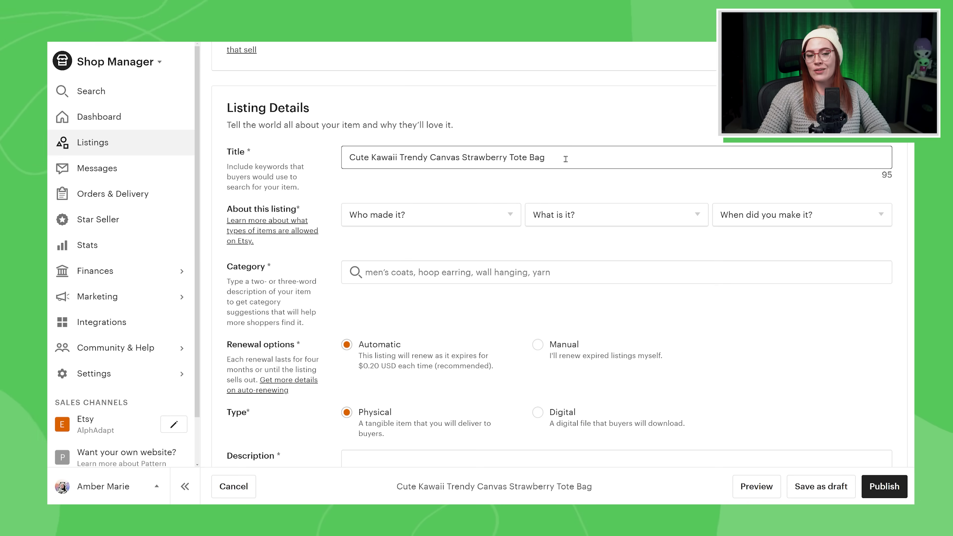
# Step: Switch to the Etsy listing form and append "for School or Work" to the end of the title
pyautogui.write('for School or Work')
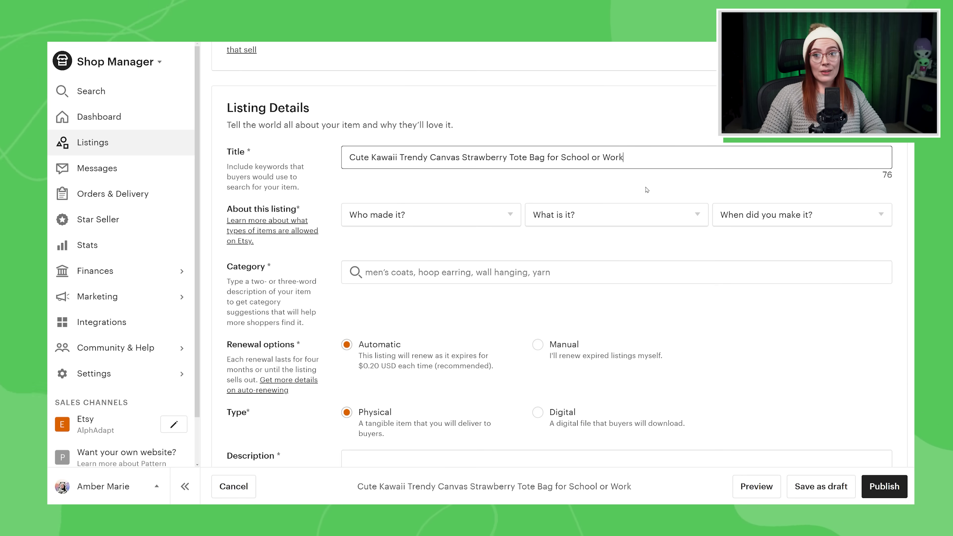
# Step: Add the tags strawberry tote bag, cute kawaii and trendy canvas bag to the listing
pyautogui.scroll(-9, 638, 207)
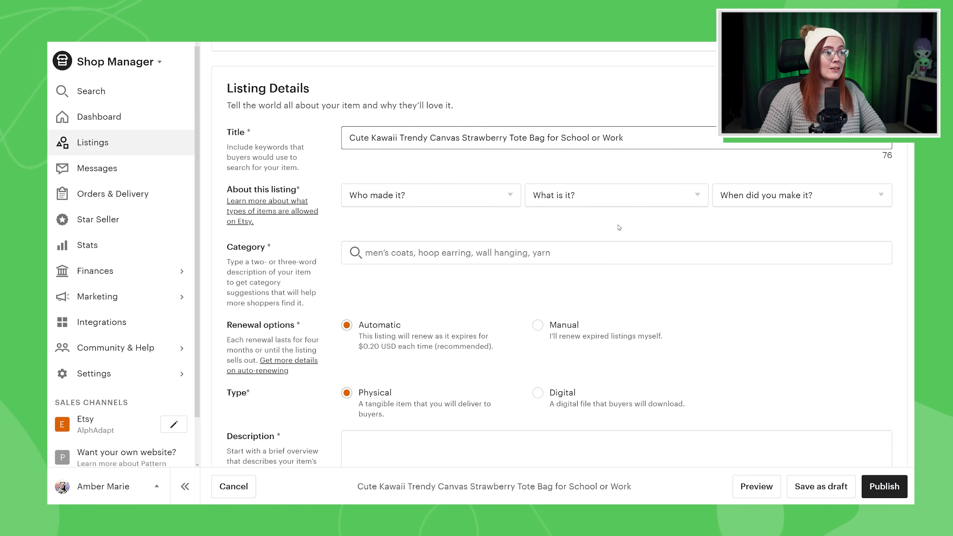
pyautogui.scroll(-6, 600, 233)
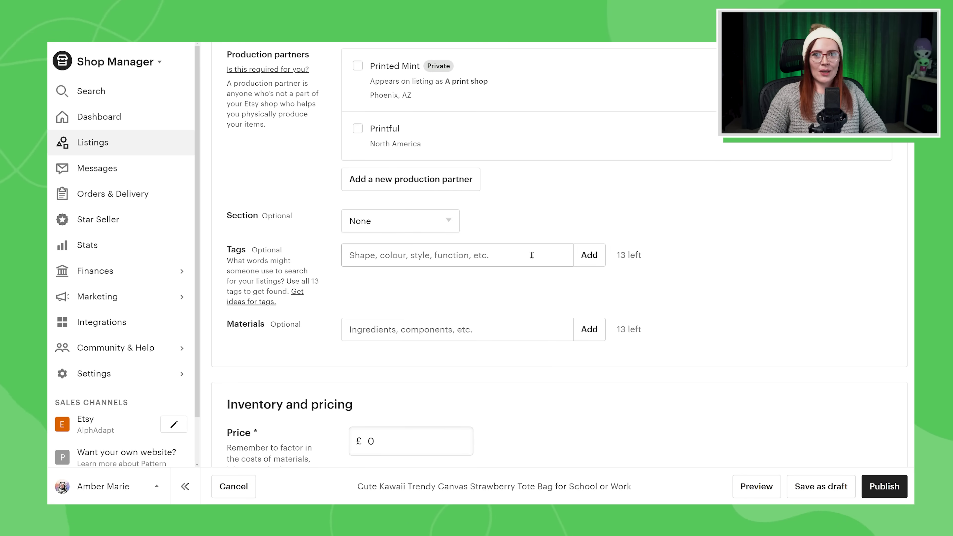
pyautogui.click(532, 255)
pyautogui.write('strawberry tote bag')
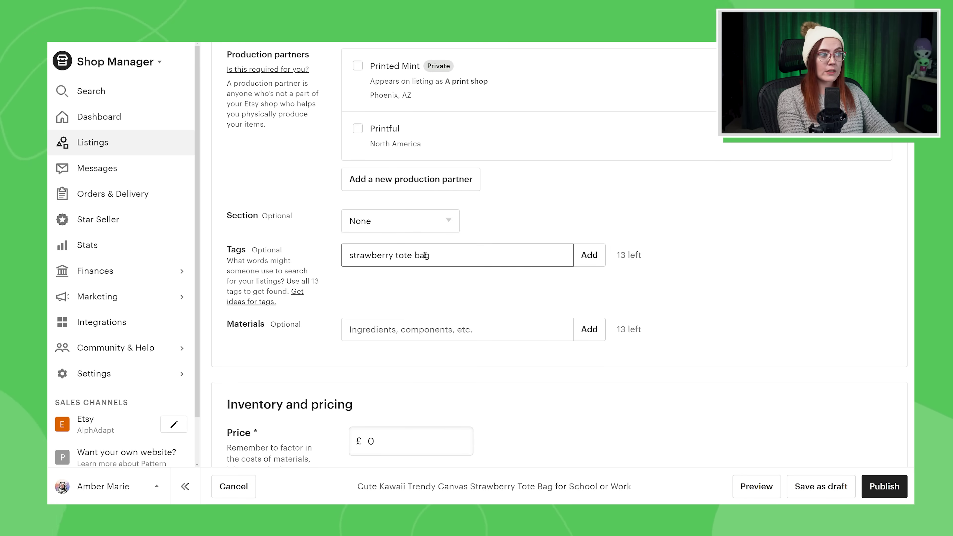
pyautogui.press('Return')
pyautogui.write('cute kawaii')
pyautogui.press('Return')
pyautogui.write('trendy canvas bag')
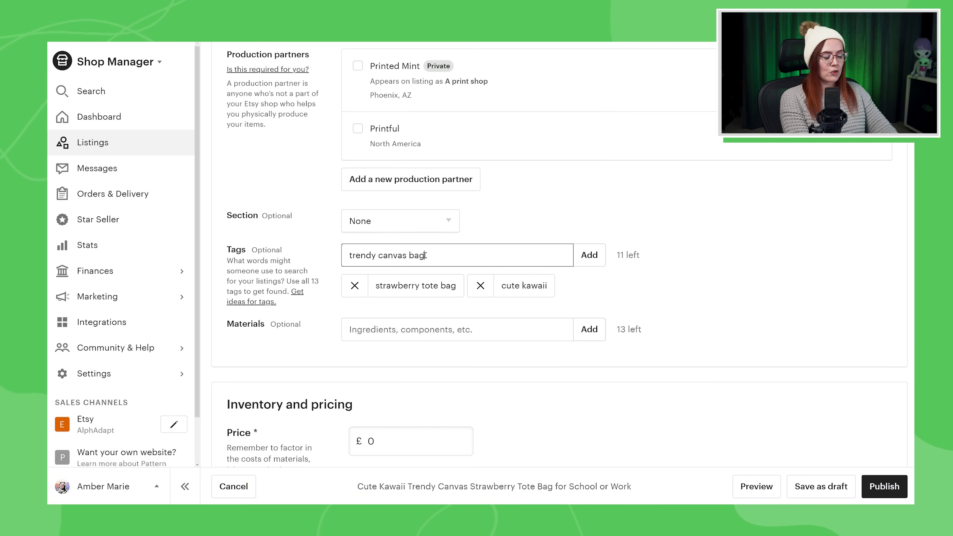
pyautogui.press('Return')
# Step: Add the tags tote bag for school and tote bag for work to the listing
pyautogui.write('tote bag for school')
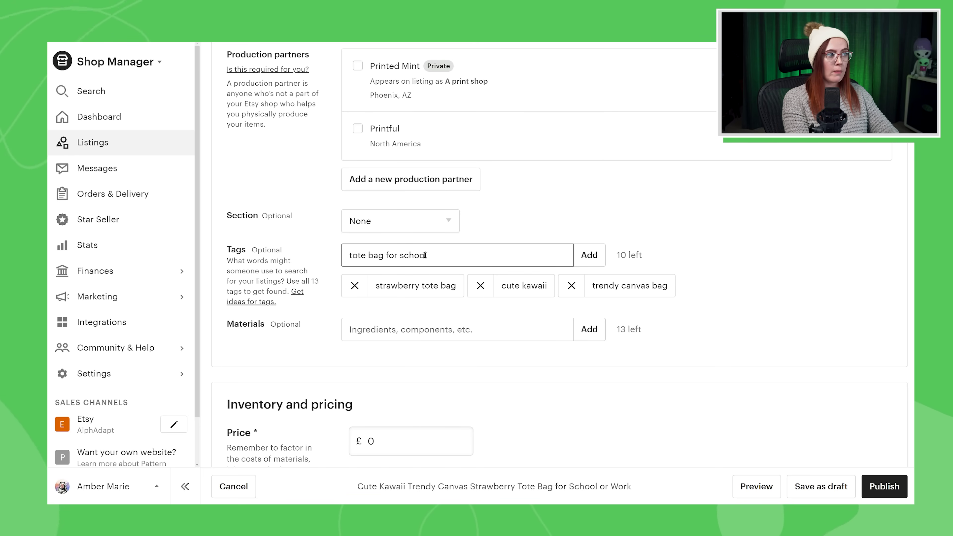
pyautogui.press('Return')
pyautogui.write('tote bag for work')
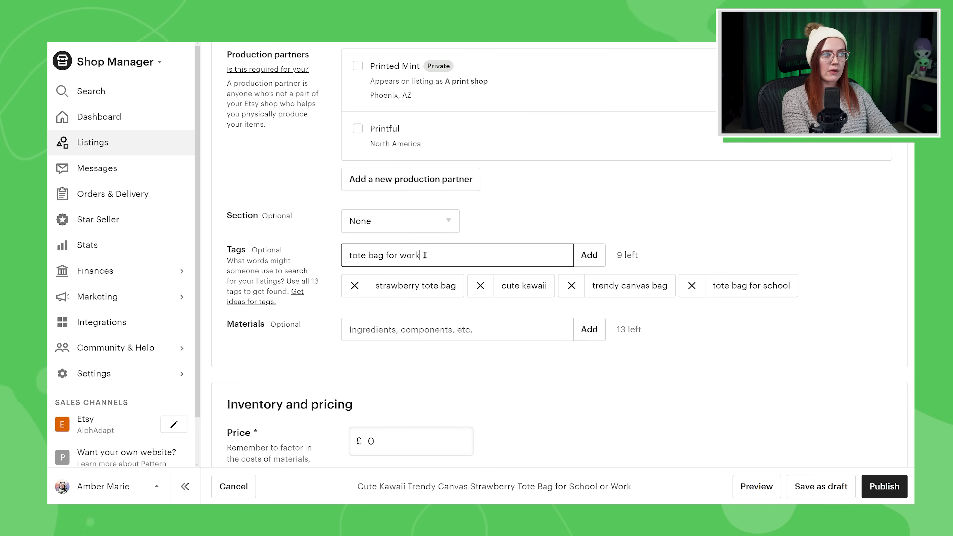
pyautogui.press('Return')
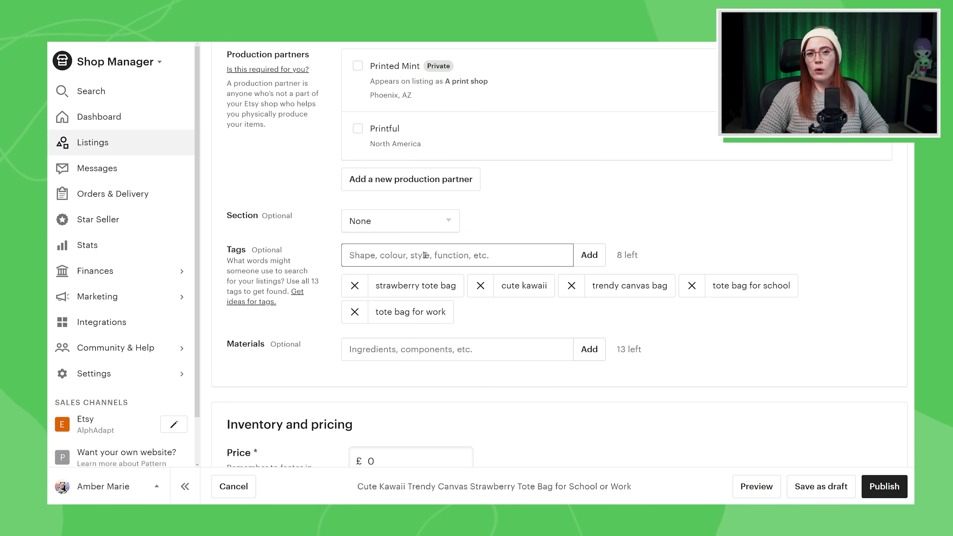